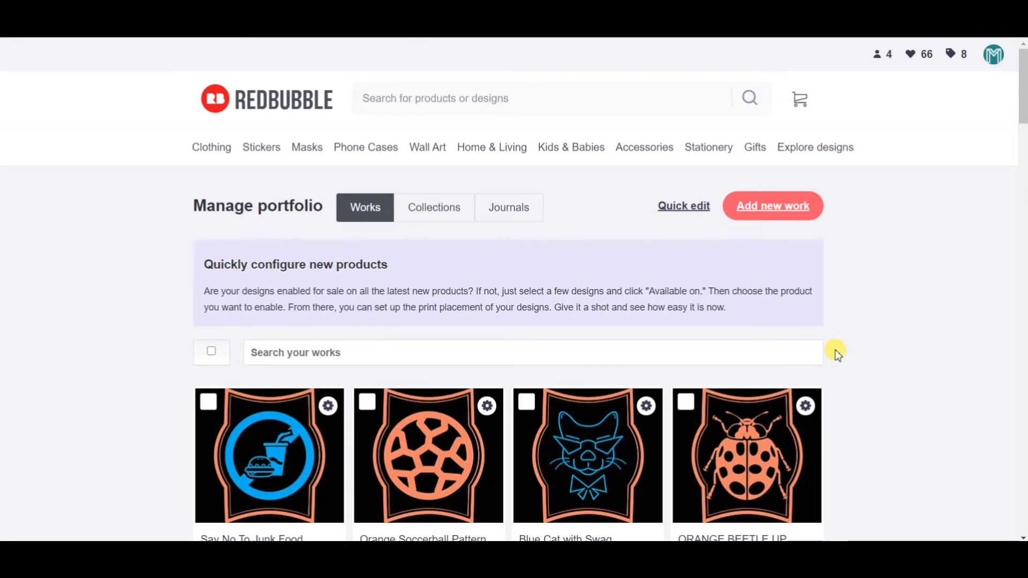
- Tick only the Orange leaf Pattern Design in the works grid
{"action": "scroll", "coordinate": [287, 350], "scroll_direction": "down", "scroll_amount": 5}
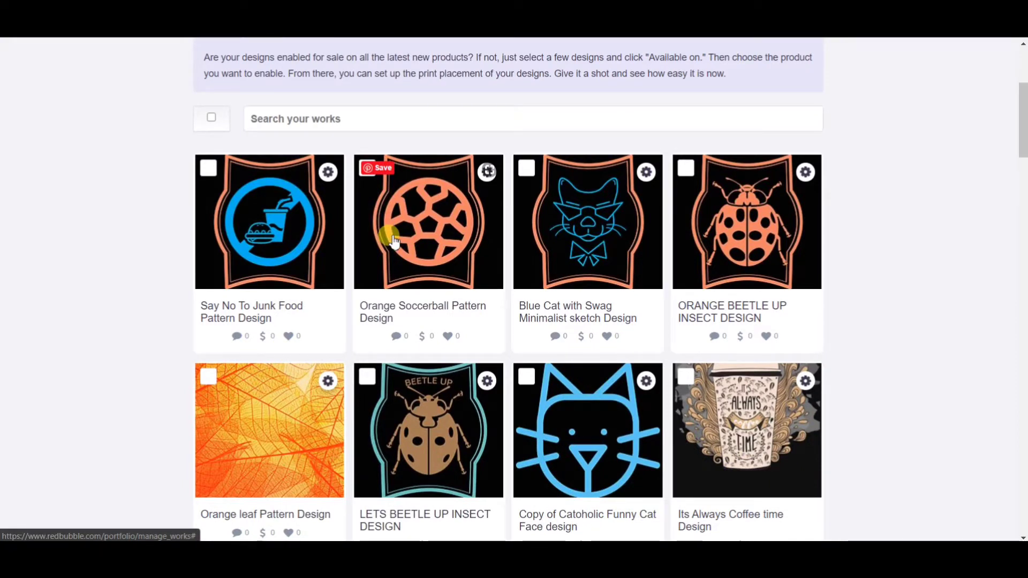
{"action": "left_click", "coordinate": [209, 171]}
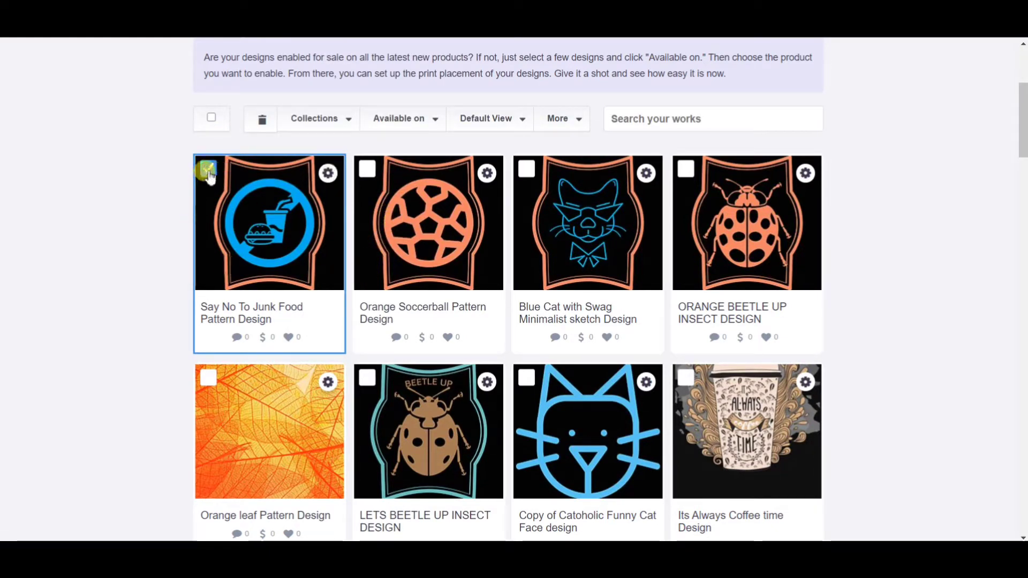
{"action": "left_click", "coordinate": [208, 171]}
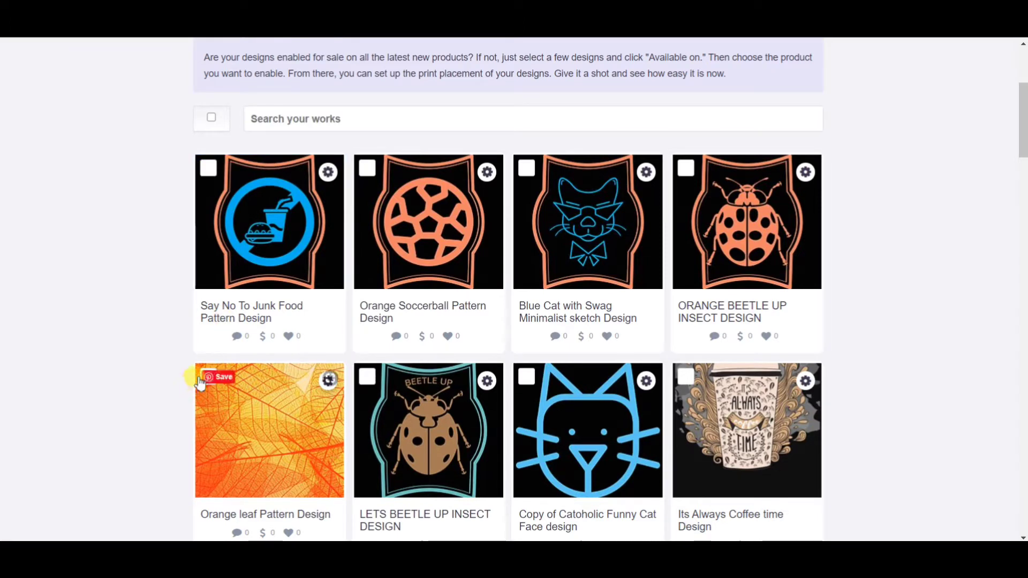
{"action": "left_click", "coordinate": [210, 380]}
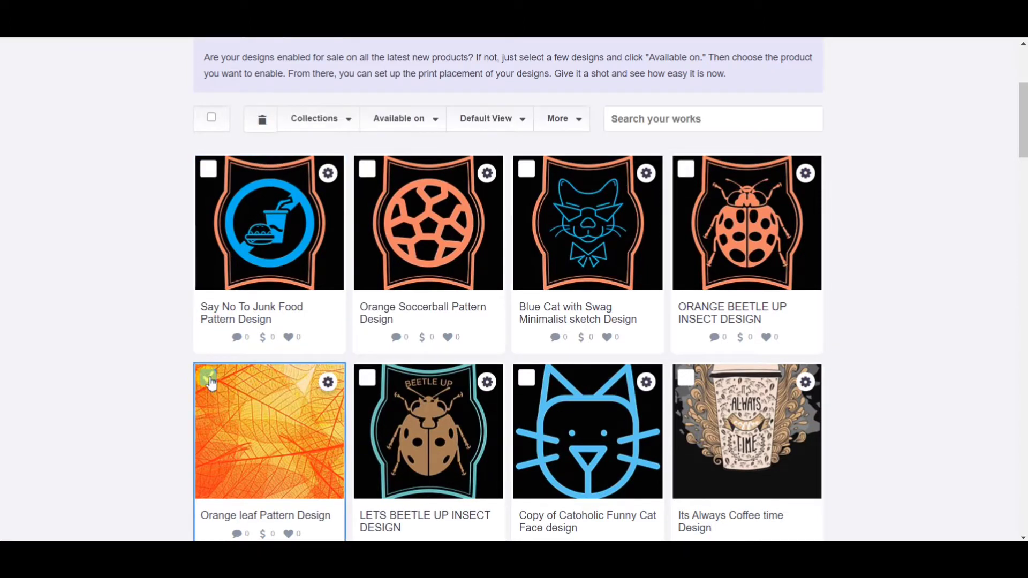
- Create a new collection named 'Patterbs' from the Collections dropdown
{"action": "left_click", "coordinate": [332, 128]}
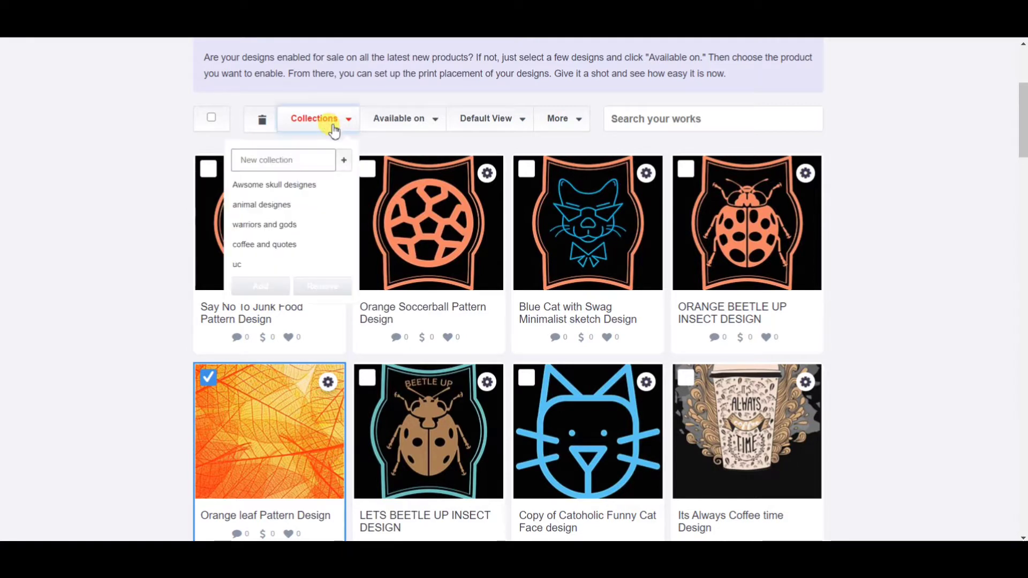
{"action": "left_click", "coordinate": [283, 162]}
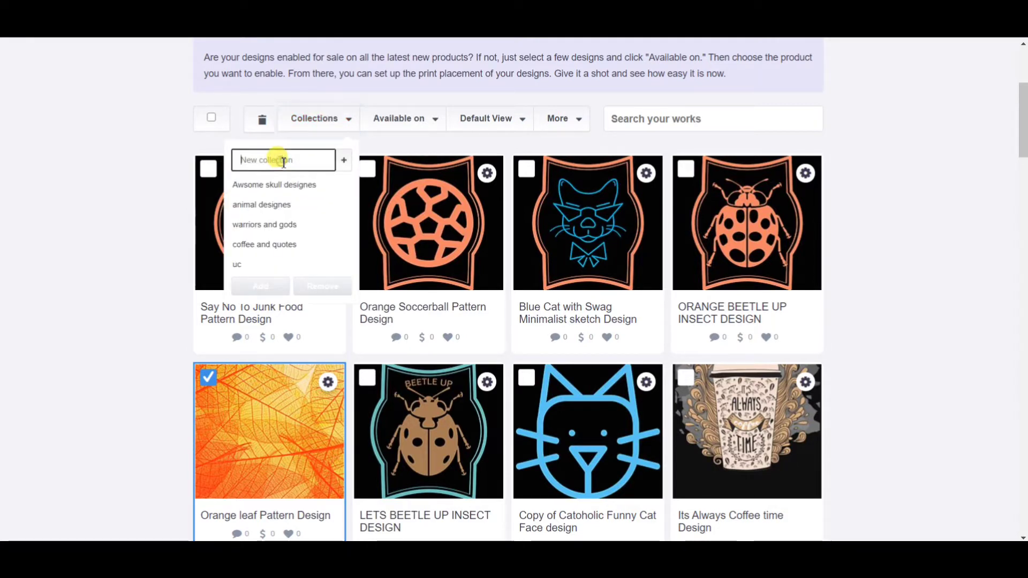
{"action": "type", "text": "Patter"}
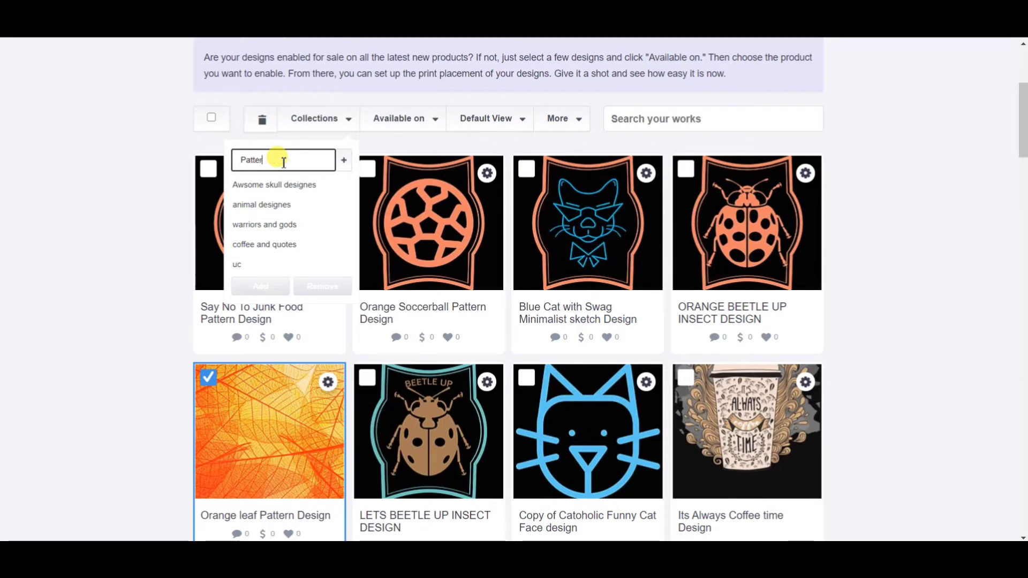
{"action": "type", "text": "bs"}
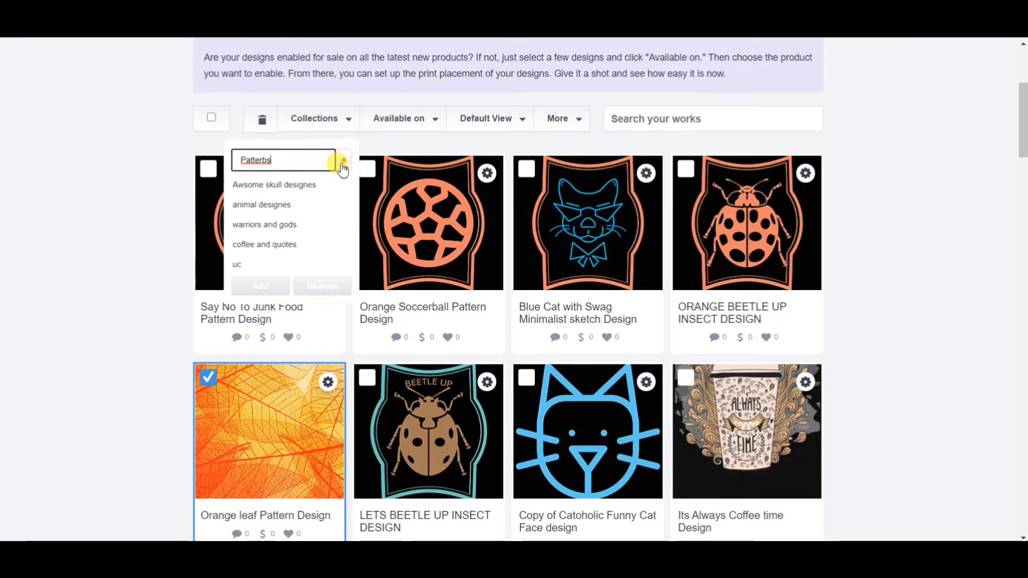
{"action": "left_click", "coordinate": [343, 169]}
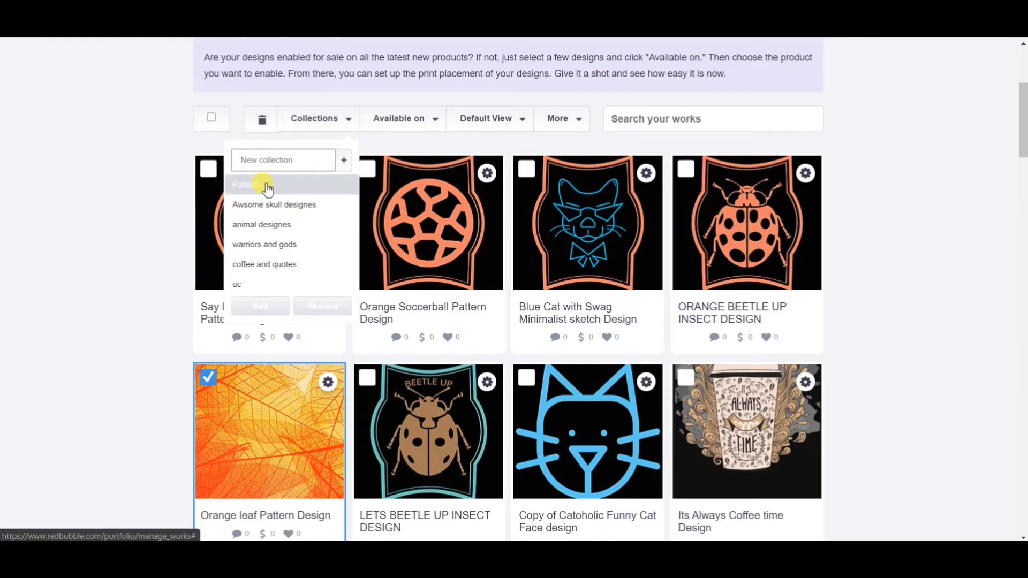
{"action": "left_click", "coordinate": [160, 204]}
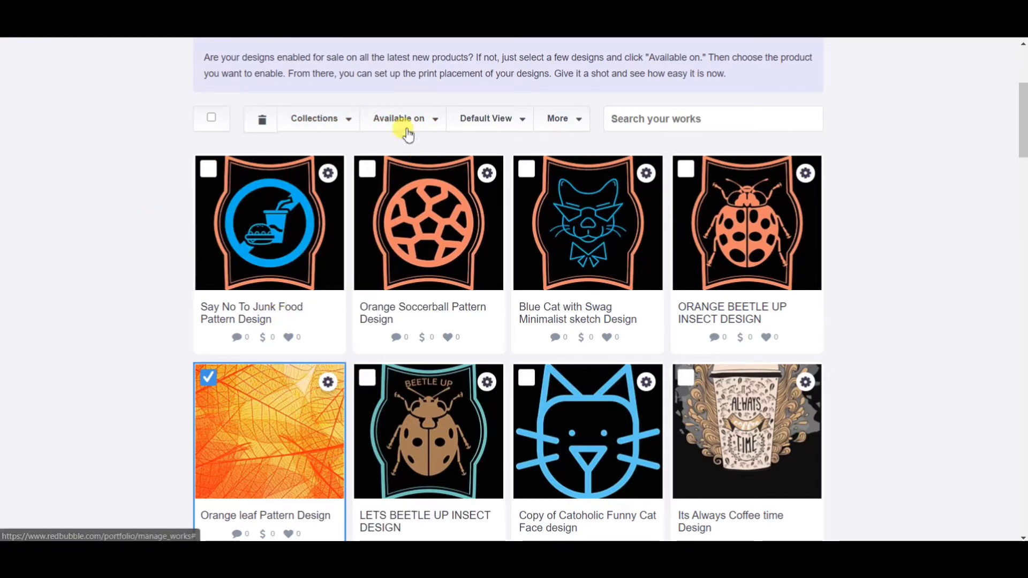
- From the Collections overview, open the Patterbs collection's Edit page through its gear menu
{"action": "scroll", "coordinate": [459, 101], "scroll_direction": "up", "scroll_amount": 4}
{"action": "mouse_move", "coordinate": [471, 148]}
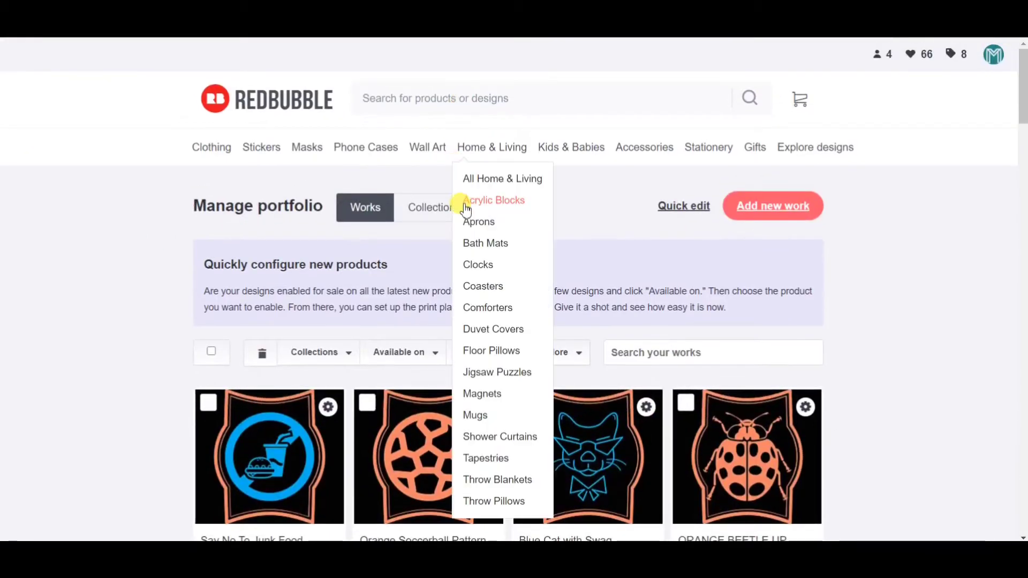
{"action": "left_click", "coordinate": [435, 213]}
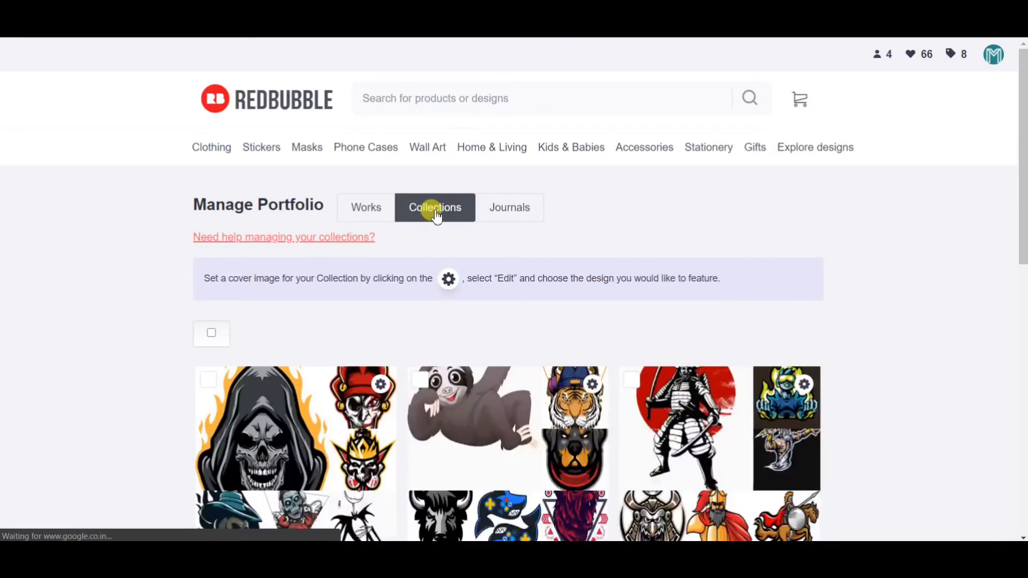
{"action": "scroll", "coordinate": [436, 216], "scroll_direction": "down", "scroll_amount": 5}
{"action": "scroll", "coordinate": [435, 215], "scroll_direction": "down", "scroll_amount": 3}
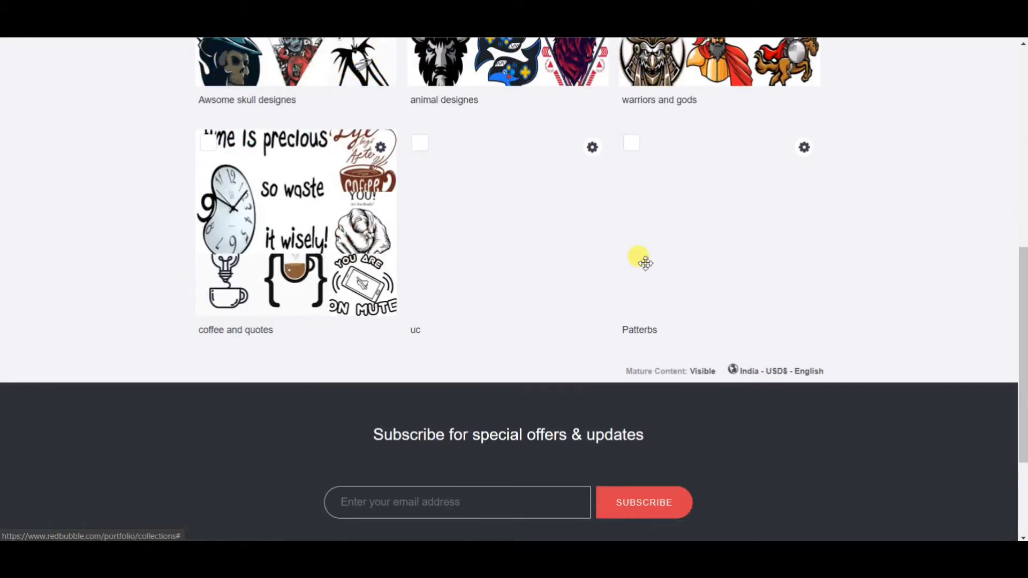
{"action": "left_click", "coordinate": [804, 148]}
{"action": "left_click", "coordinate": [772, 179]}
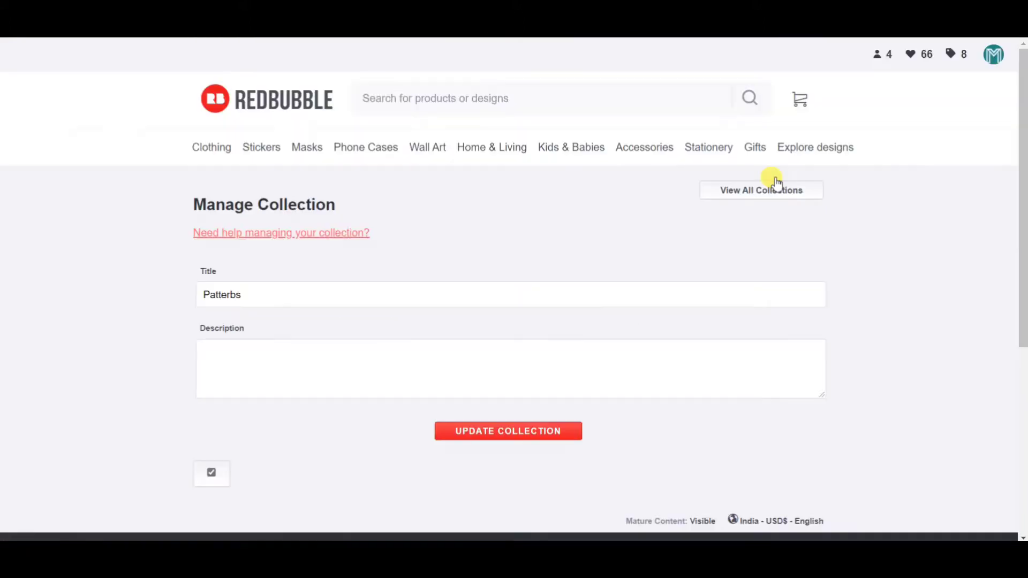
- Correct the collection title from 'Patterbs' to 'Patterns'
{"action": "scroll", "coordinate": [493, 294], "scroll_direction": "down", "scroll_amount": 3}
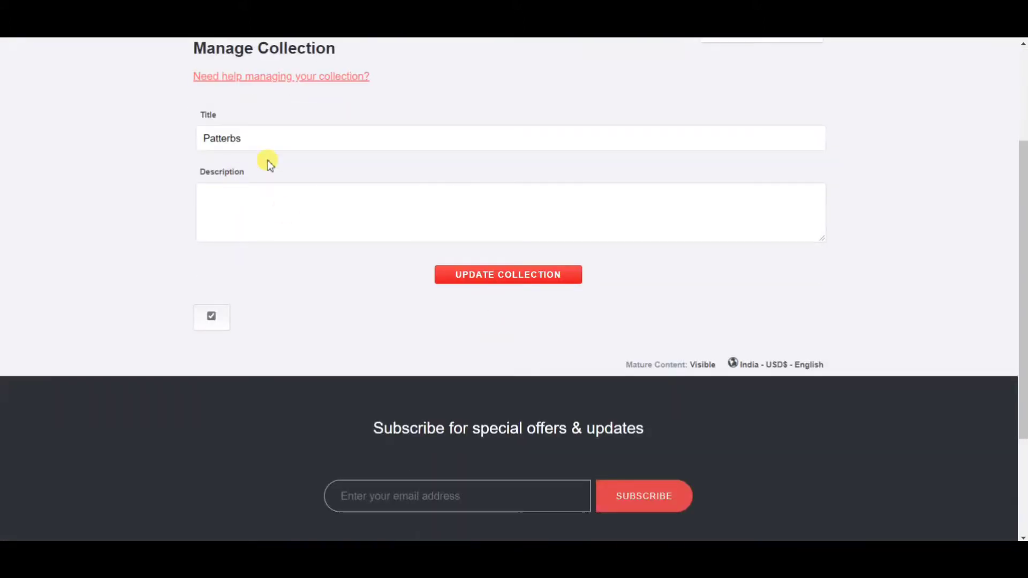
{"action": "left_click", "coordinate": [275, 140]}
{"action": "key", "text": "BackSpace"}
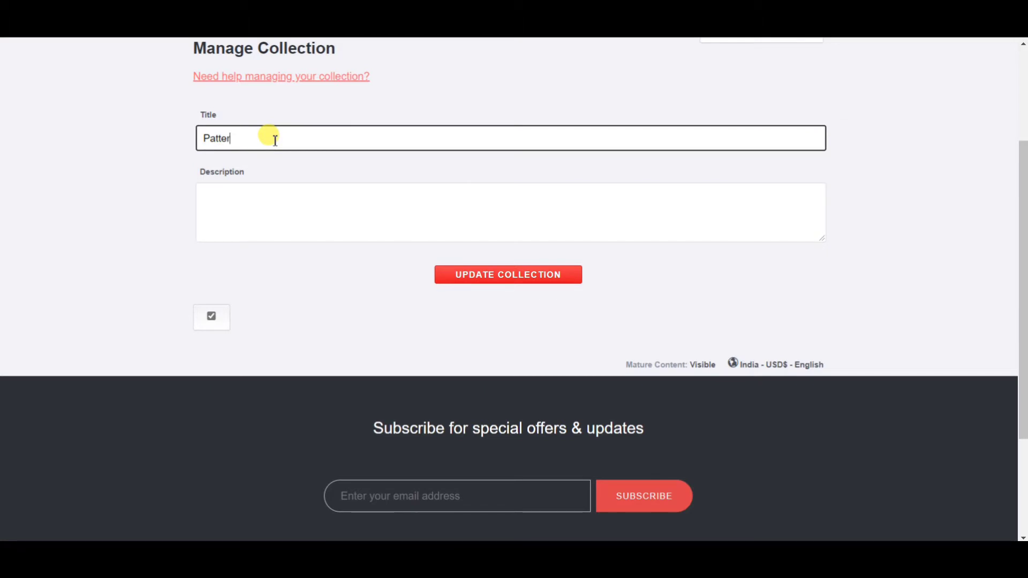
- Add the description 'All the pattern designes of this store ARE HERE' and update the collection
{"action": "left_click", "coordinate": [254, 210]}
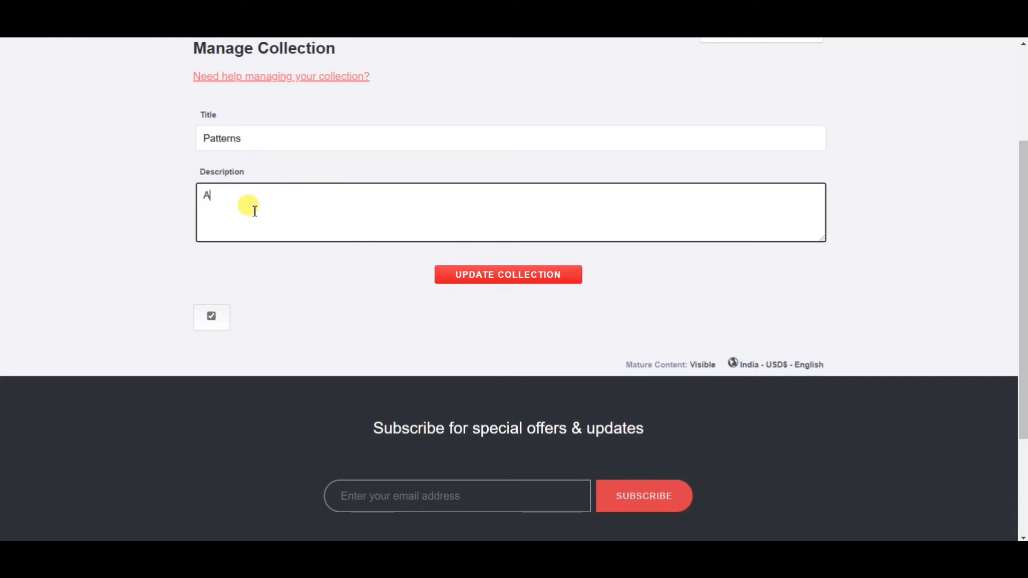
{"action": "type", "text": "All the pa"}
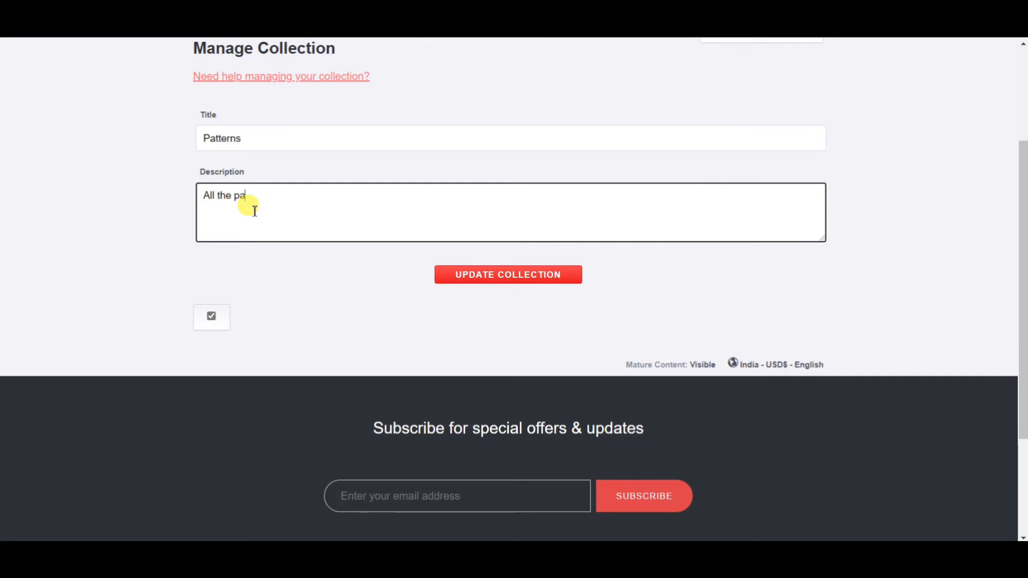
{"action": "type", "text": "tyt designes of this store HE"}
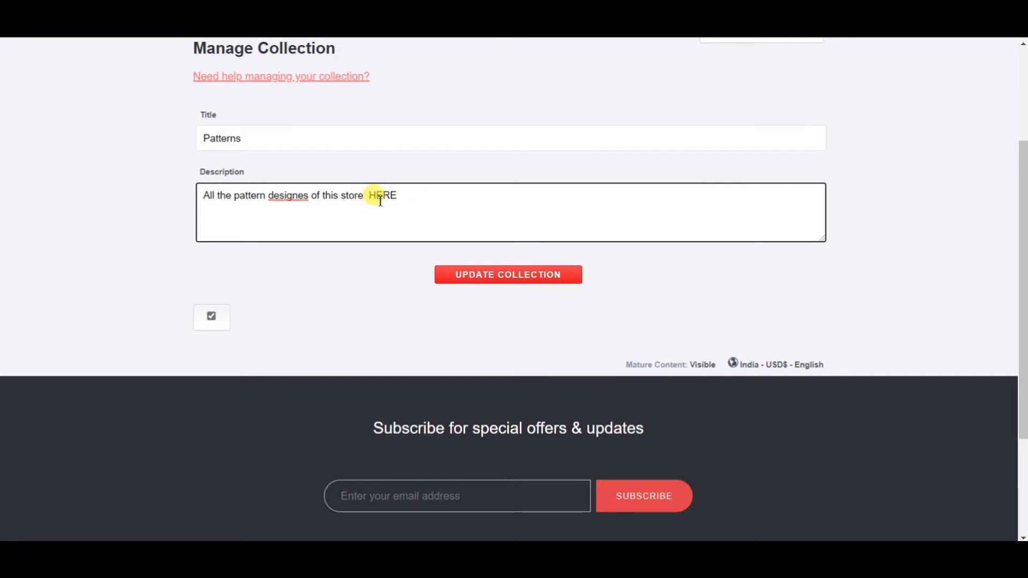
{"action": "type", "text": "RE"}
{"action": "left_click", "coordinate": [486, 276]}
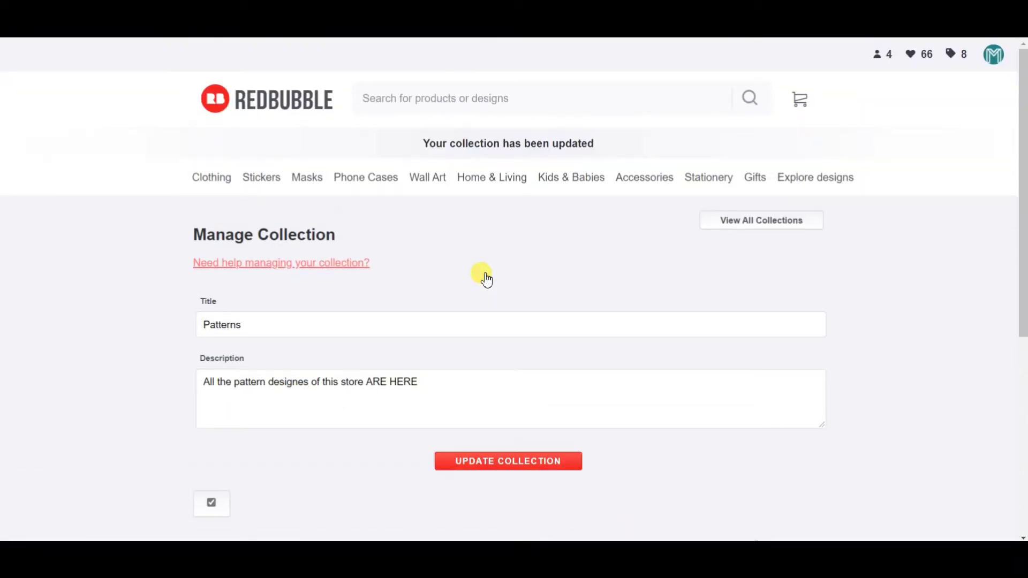
{"action": "scroll", "coordinate": [486, 276], "scroll_direction": "down", "scroll_amount": 4}
{"action": "scroll", "coordinate": [486, 278], "scroll_direction": "up", "scroll_amount": 5}
- Return to the portfolio works grid and tick the Orange leaf Pattern Design
{"action": "left_click", "coordinate": [13, 25]}
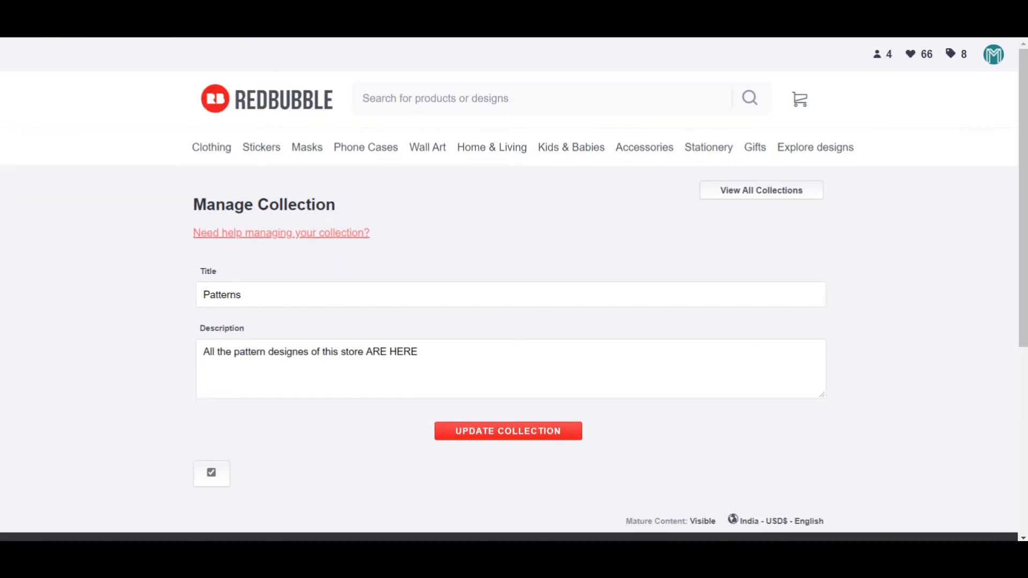
{"action": "left_click", "coordinate": [13, 26]}
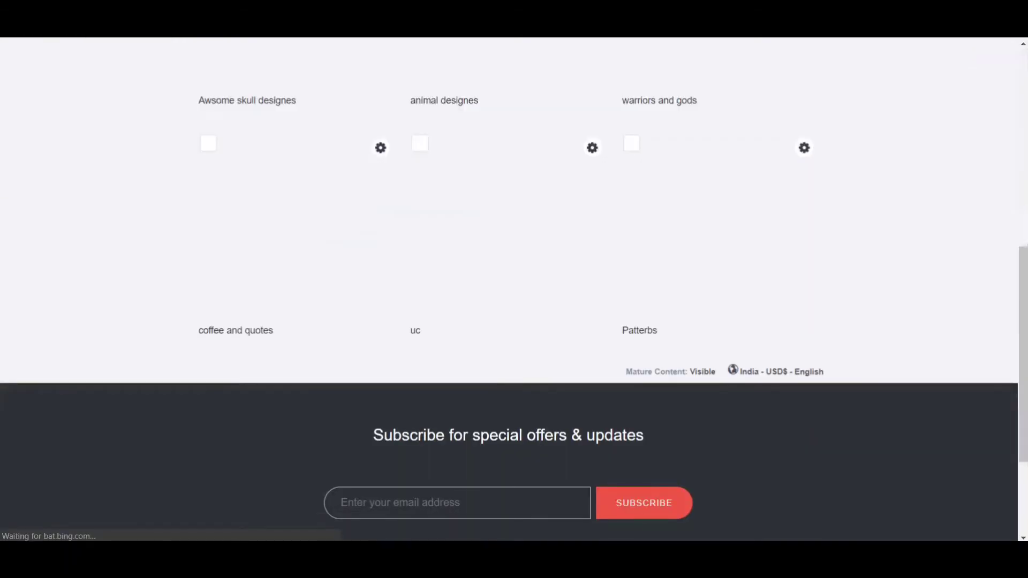
{"action": "scroll", "coordinate": [225, 109], "scroll_direction": "up", "scroll_amount": 5}
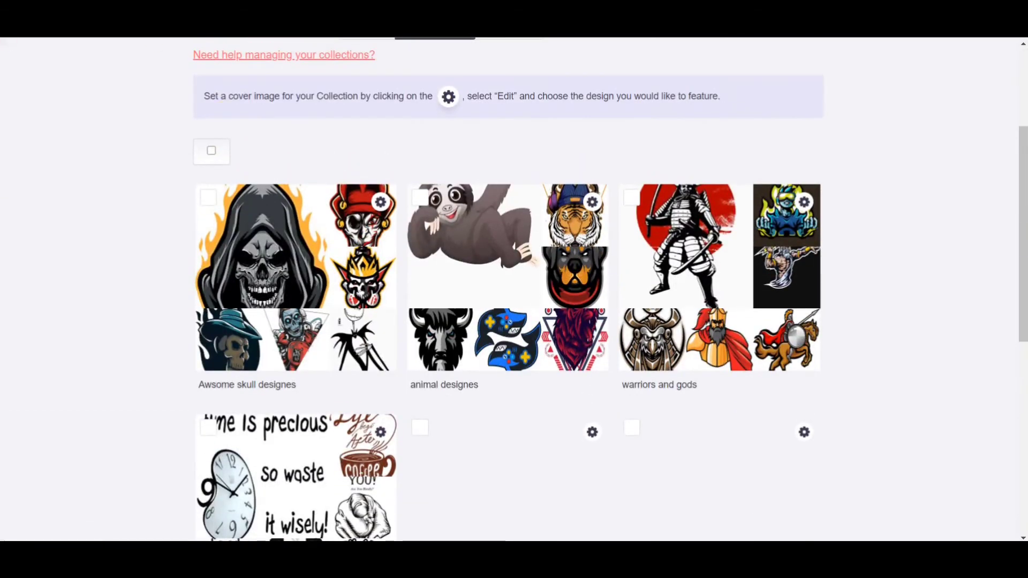
{"action": "left_click", "coordinate": [13, 26]}
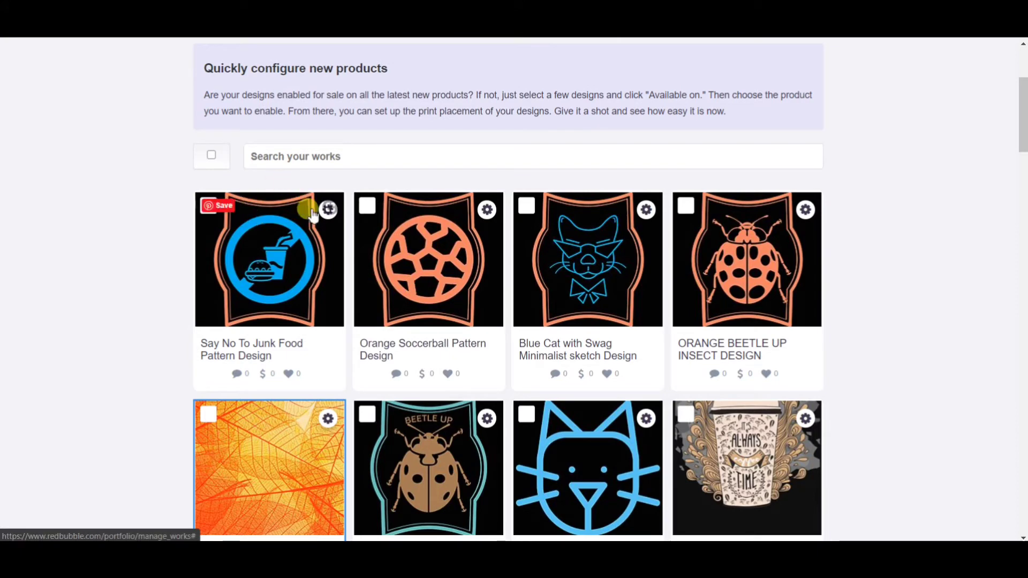
{"action": "scroll", "coordinate": [311, 279], "scroll_direction": "down", "scroll_amount": 2}
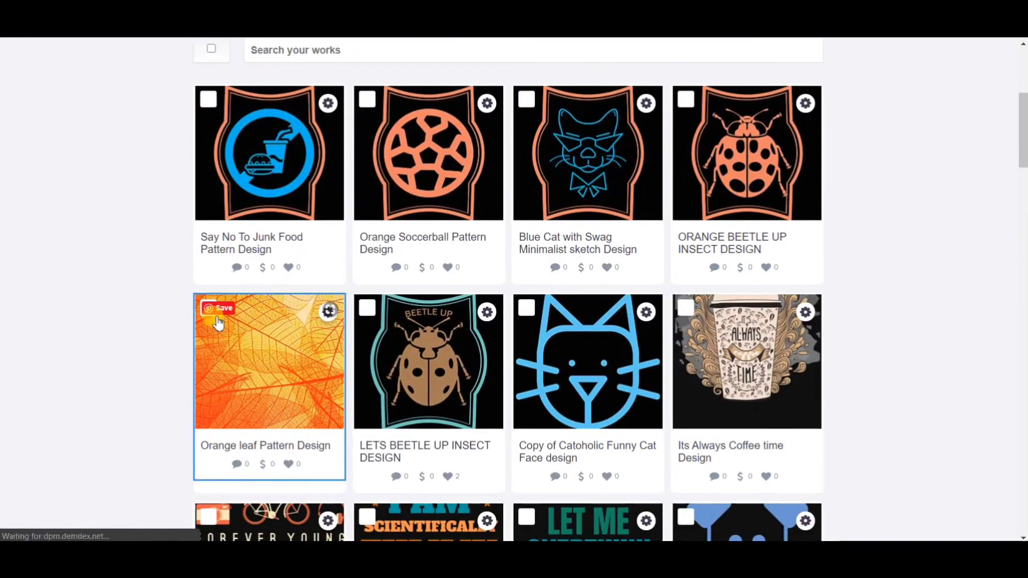
{"action": "left_click", "coordinate": [209, 308]}
- Choose the uc collection in the Collections dropdown and add the leaf design to it
{"action": "scroll", "coordinate": [209, 316], "scroll_direction": "up", "scroll_amount": 2}
{"action": "scroll", "coordinate": [209, 316], "scroll_direction": "up", "scroll_amount": 1}
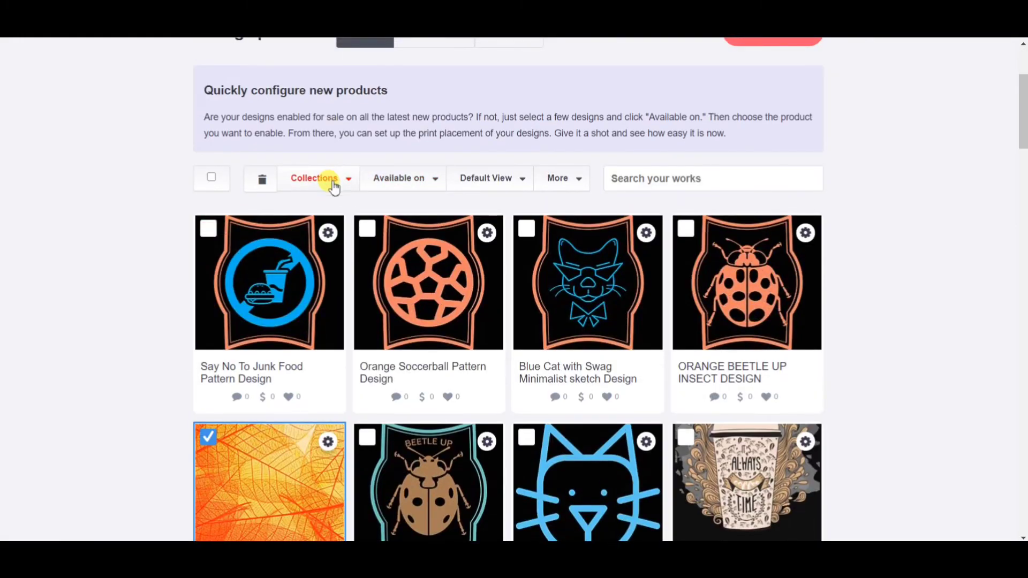
{"action": "left_click", "coordinate": [336, 179]}
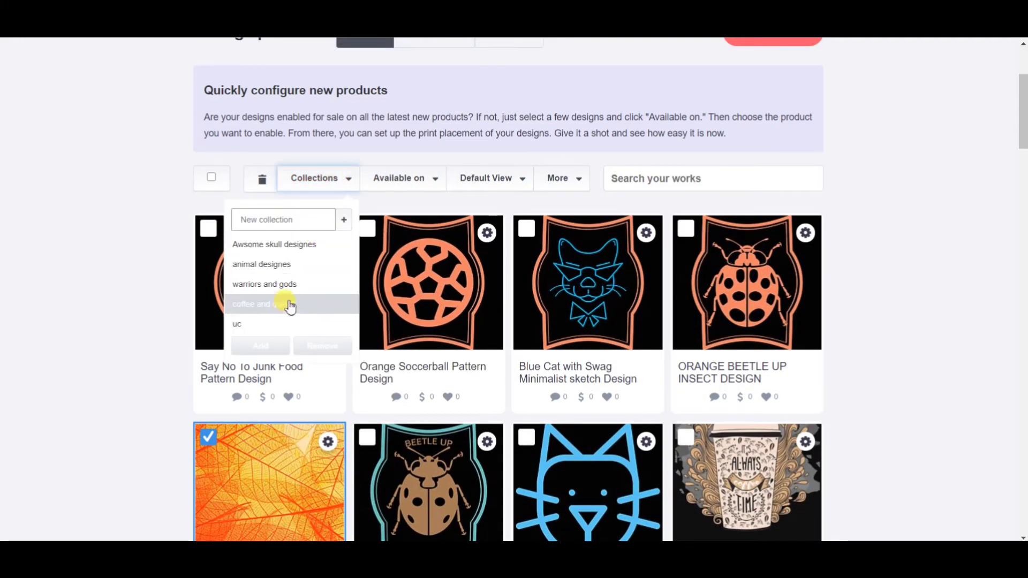
{"action": "scroll", "coordinate": [284, 304], "scroll_direction": "down", "scroll_amount": 1}
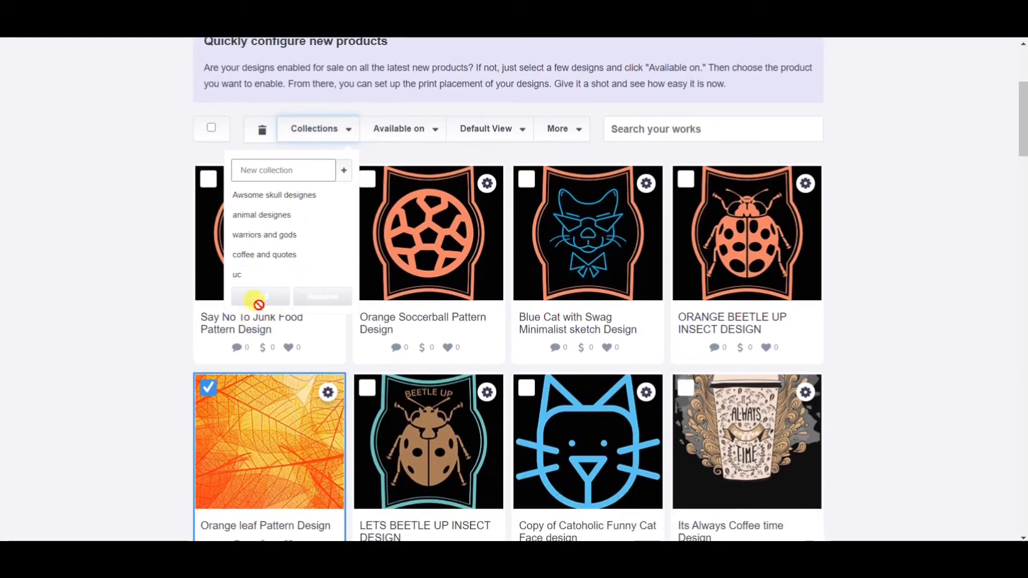
{"action": "left_click", "coordinate": [284, 256]}
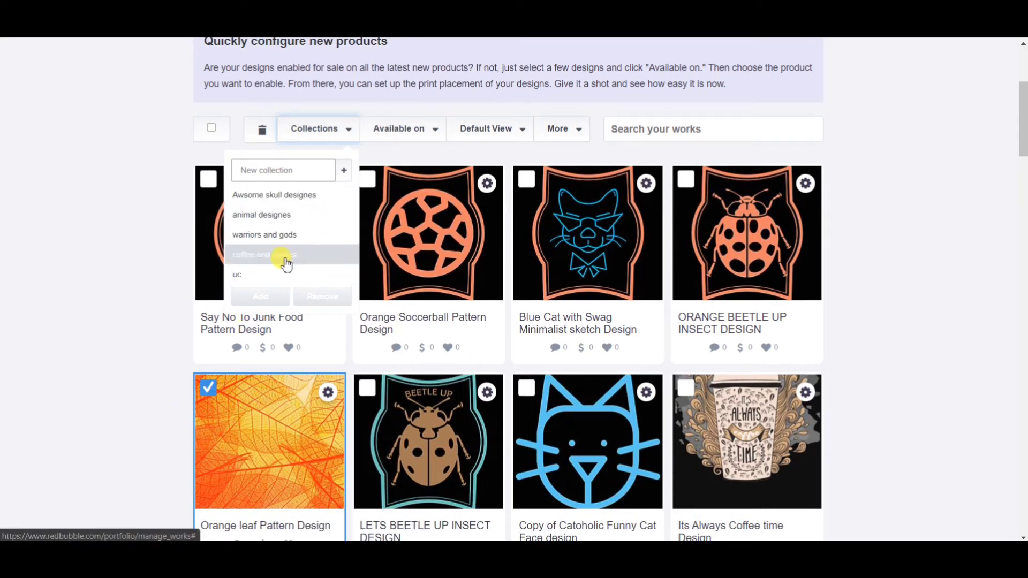
{"action": "left_click", "coordinate": [278, 281]}
{"action": "left_click", "coordinate": [280, 282]}
{"action": "left_click", "coordinate": [291, 280]}
{"action": "left_click", "coordinate": [297, 287]}
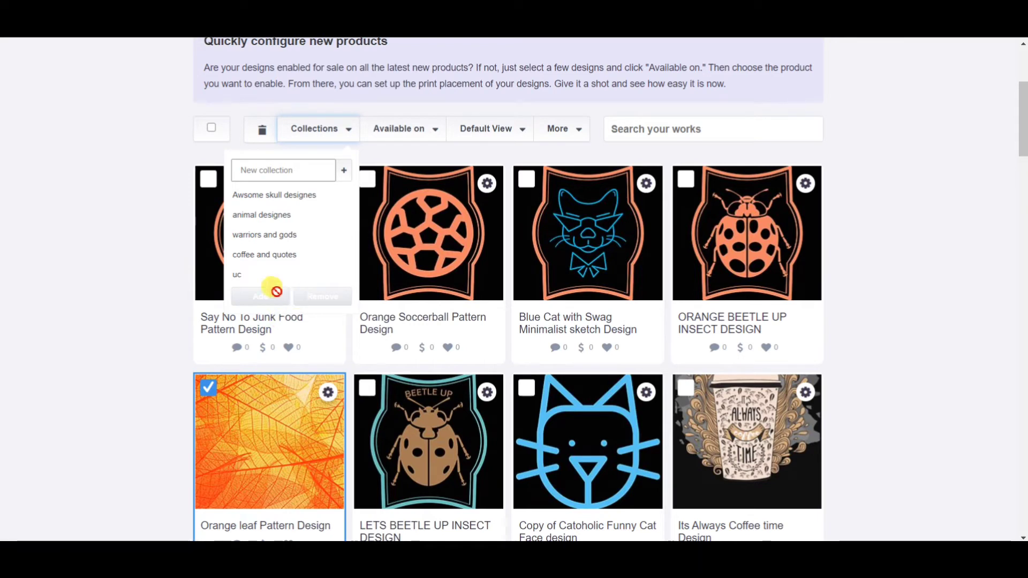
{"action": "left_click", "coordinate": [252, 273]}
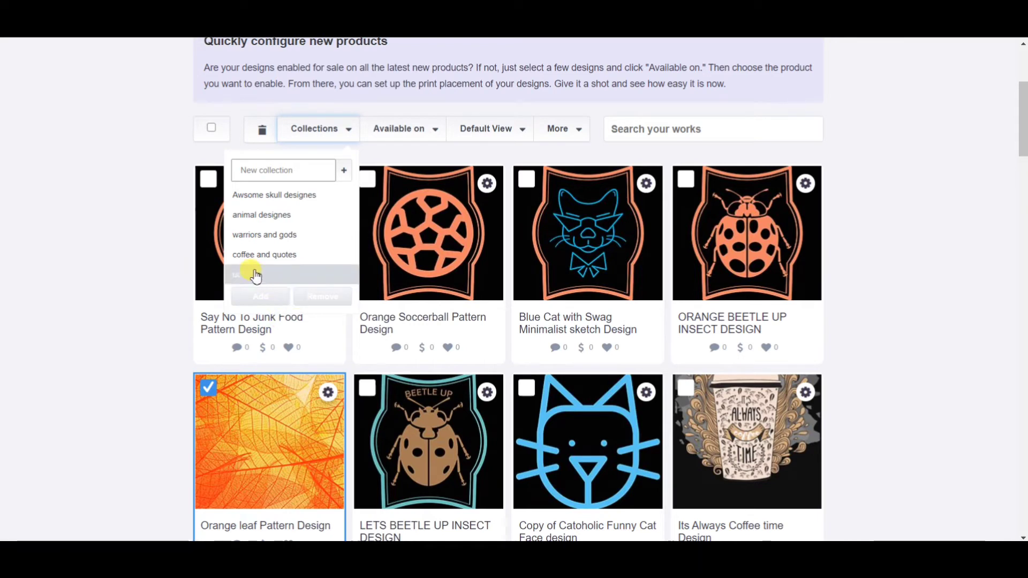
{"action": "right_click", "coordinate": [286, 275]}
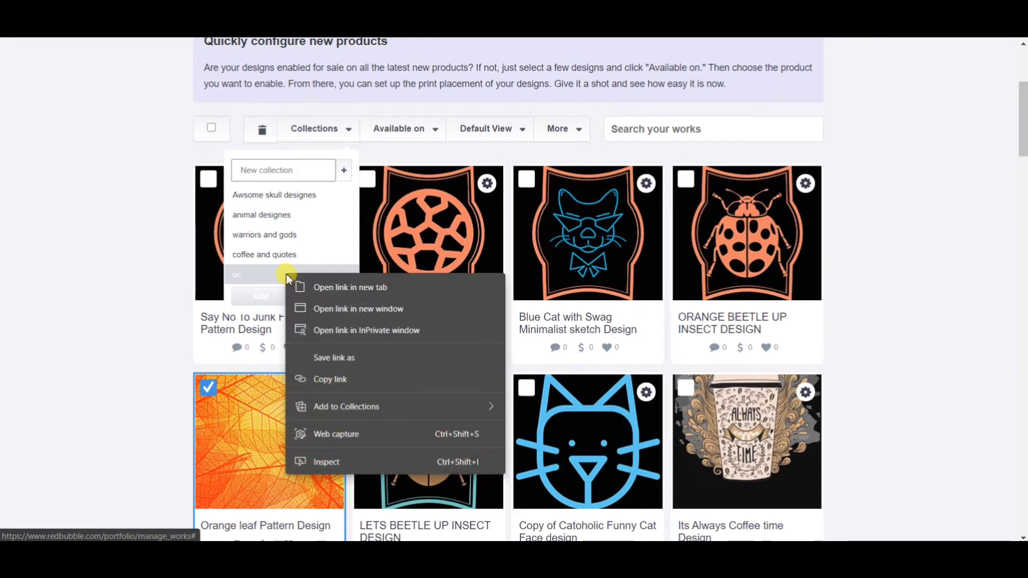
{"action": "left_click", "coordinate": [260, 276]}
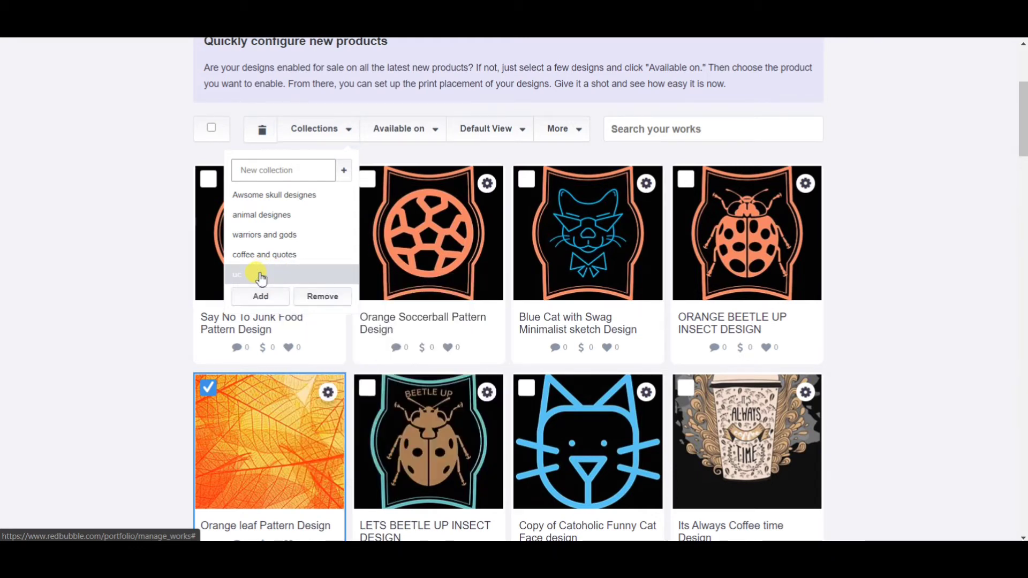
{"action": "right_click", "coordinate": [261, 303]}
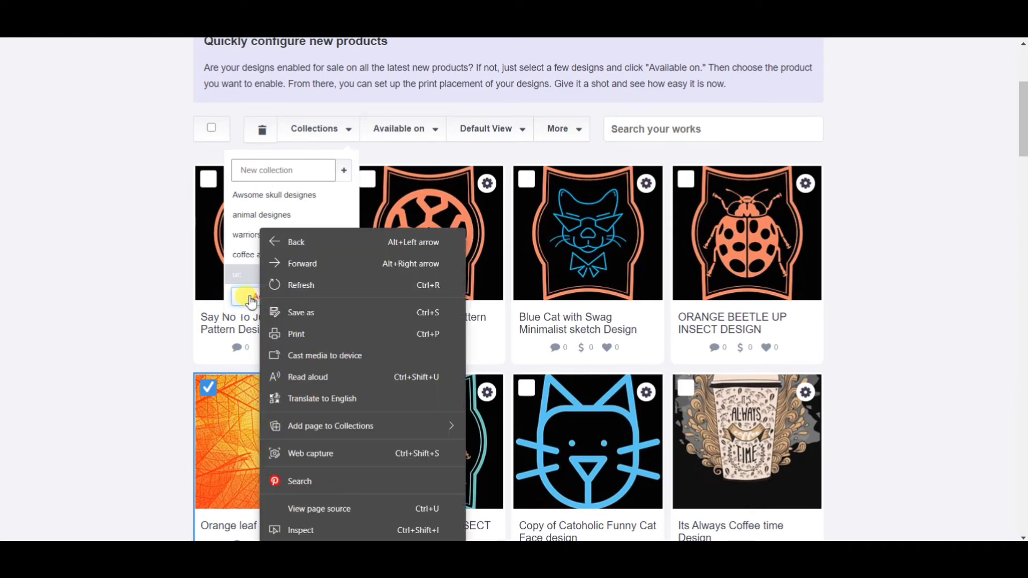
{"action": "right_click", "coordinate": [249, 296]}
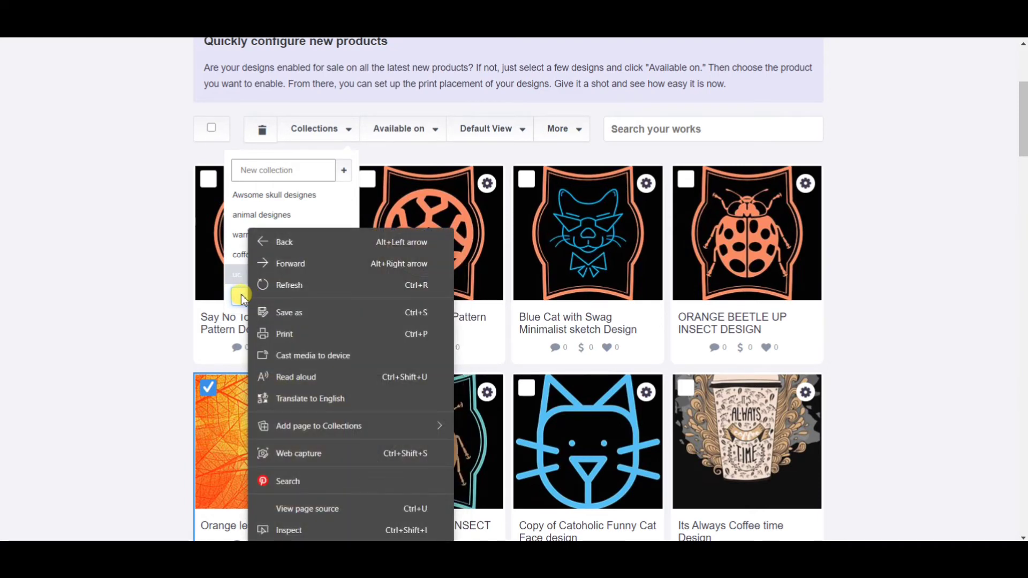
{"action": "left_click", "coordinate": [241, 296]}
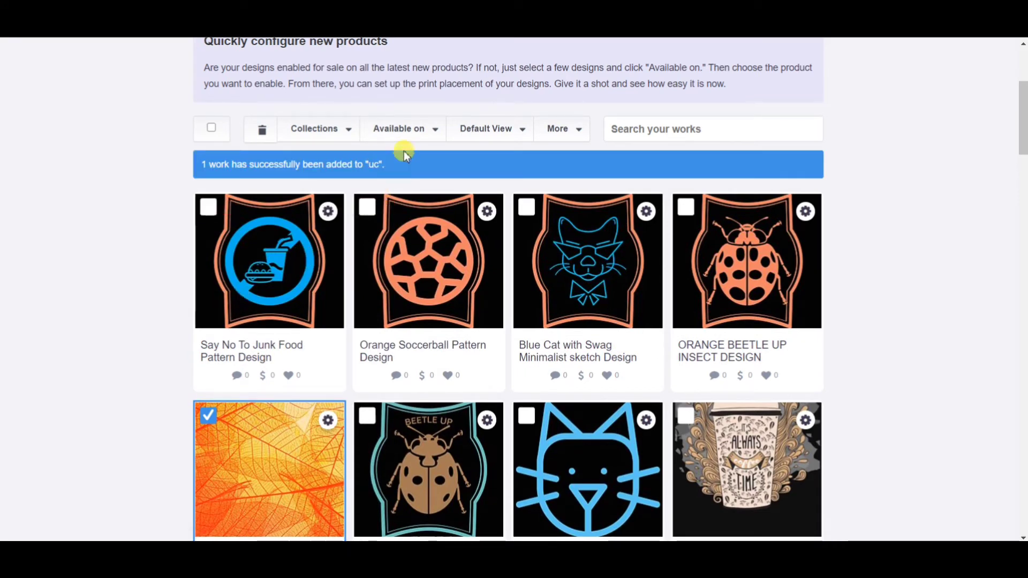
{"action": "scroll", "coordinate": [379, 160], "scroll_direction": "up", "scroll_amount": 4}
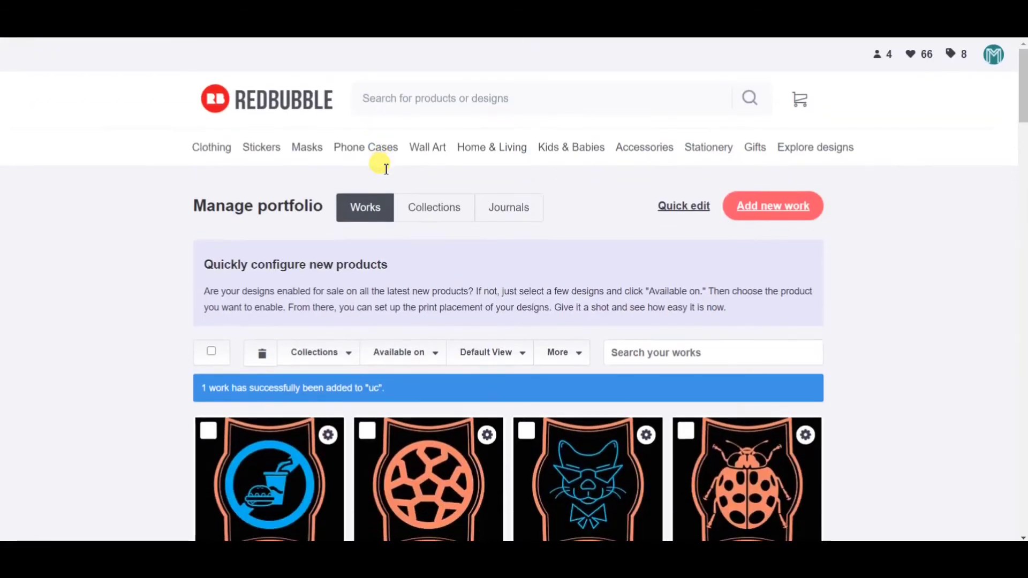
{"action": "left_click", "coordinate": [451, 217]}
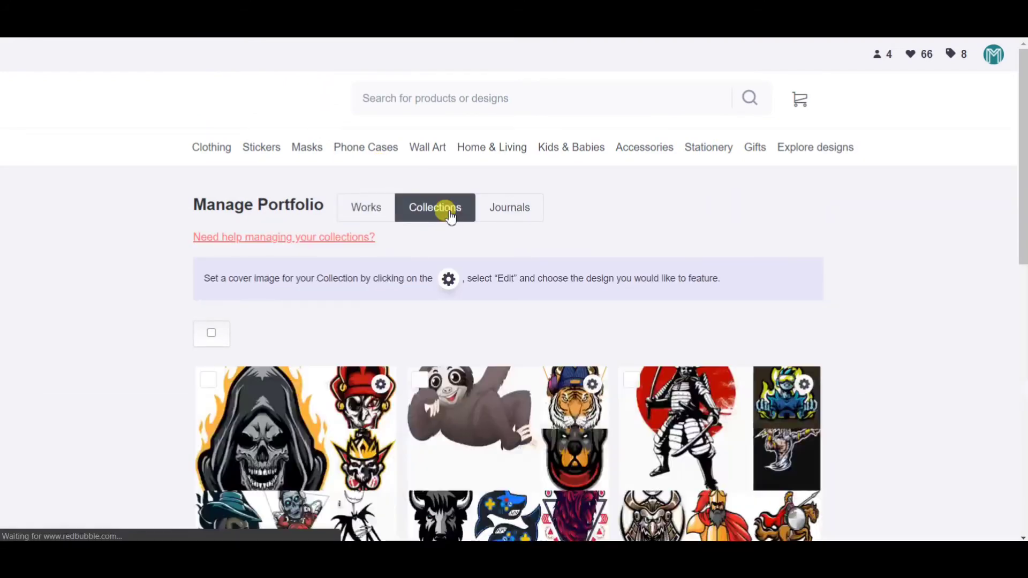
{"action": "scroll", "coordinate": [452, 217], "scroll_direction": "down", "scroll_amount": 4}
{"action": "scroll", "coordinate": [451, 216], "scroll_direction": "down", "scroll_amount": 3}
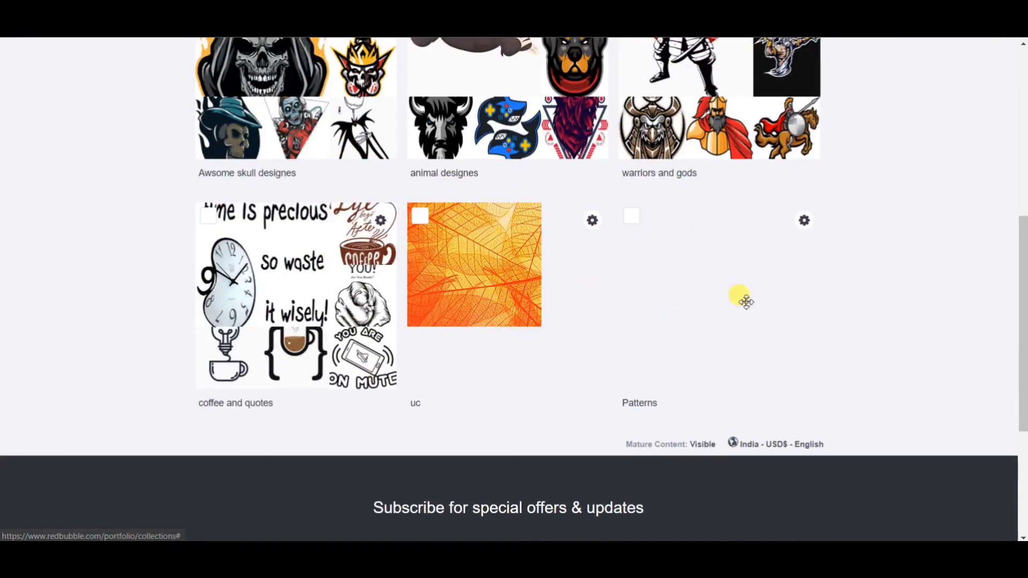
{"action": "left_click", "coordinate": [706, 314]}
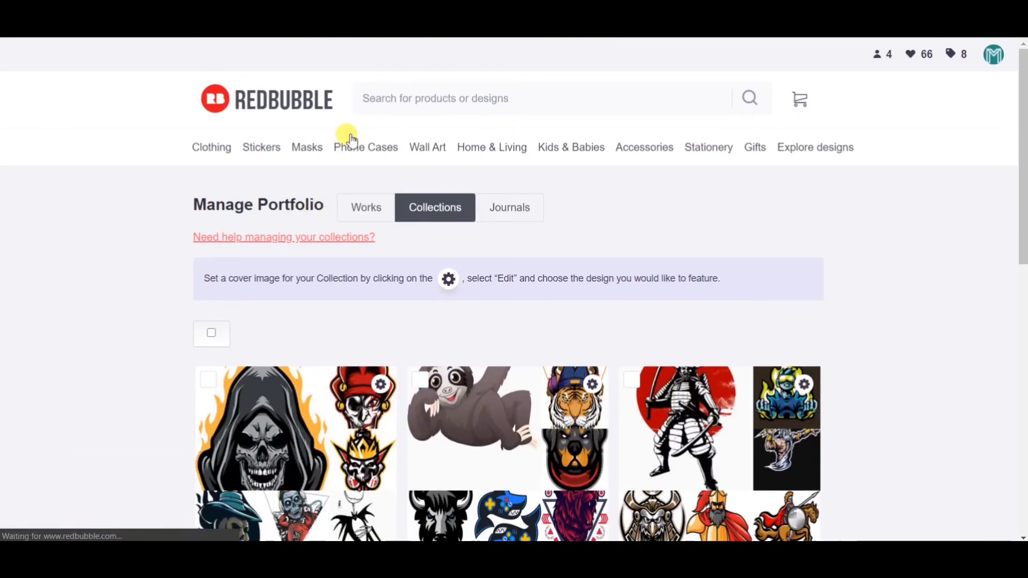
{"action": "left_click", "coordinate": [377, 212]}
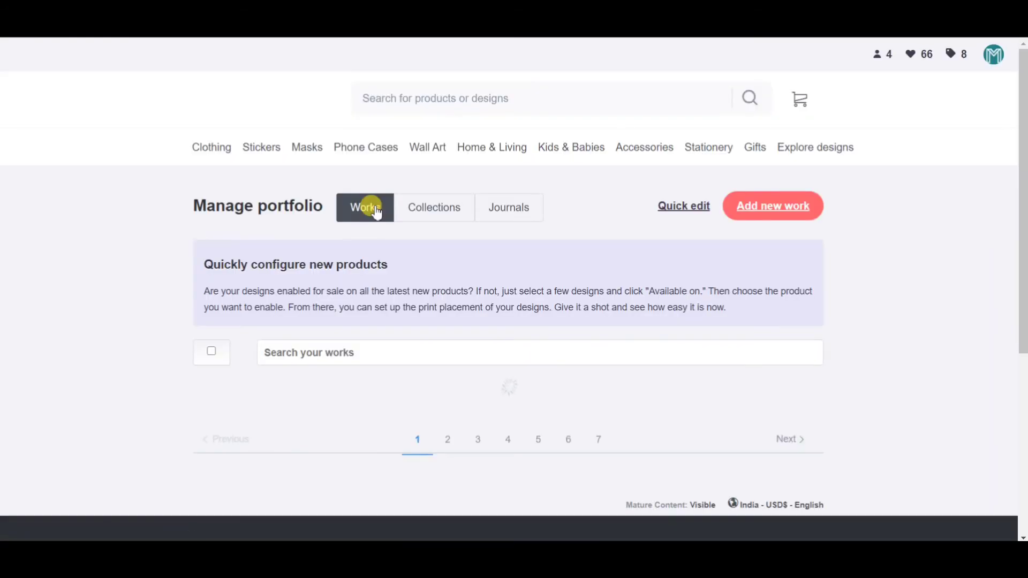
{"action": "scroll", "coordinate": [377, 212], "scroll_direction": "down", "scroll_amount": 5}
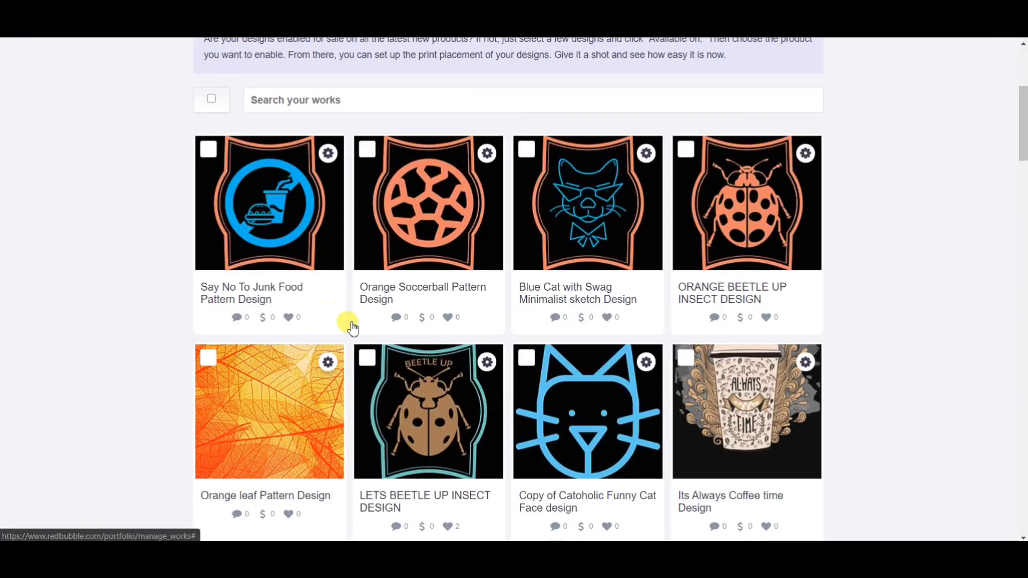
- Put the ticked LETS BEETLE UP INSECT DESIGN into the Patterns collection
{"action": "left_click", "coordinate": [366, 364]}
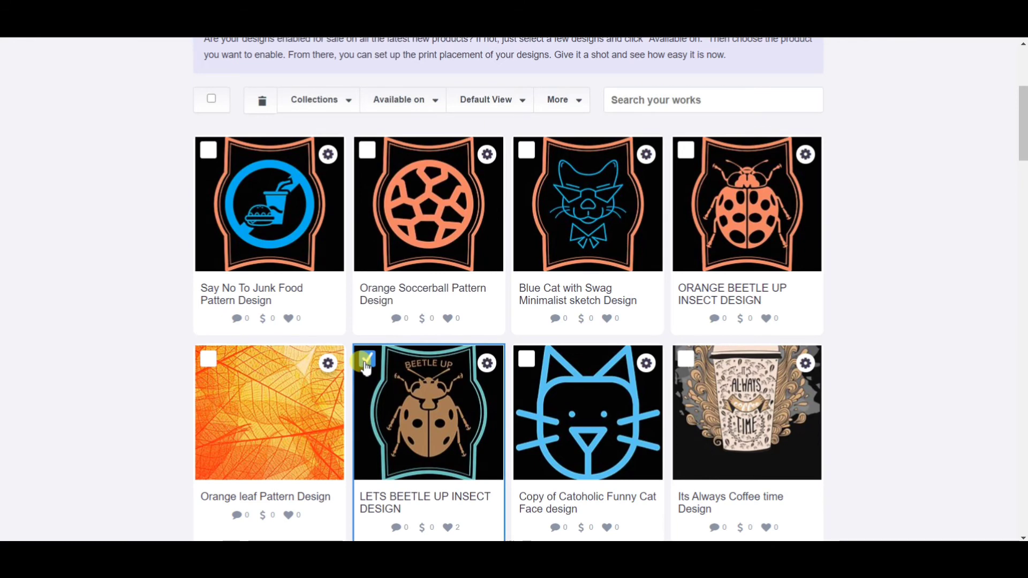
{"action": "left_click", "coordinate": [338, 99]}
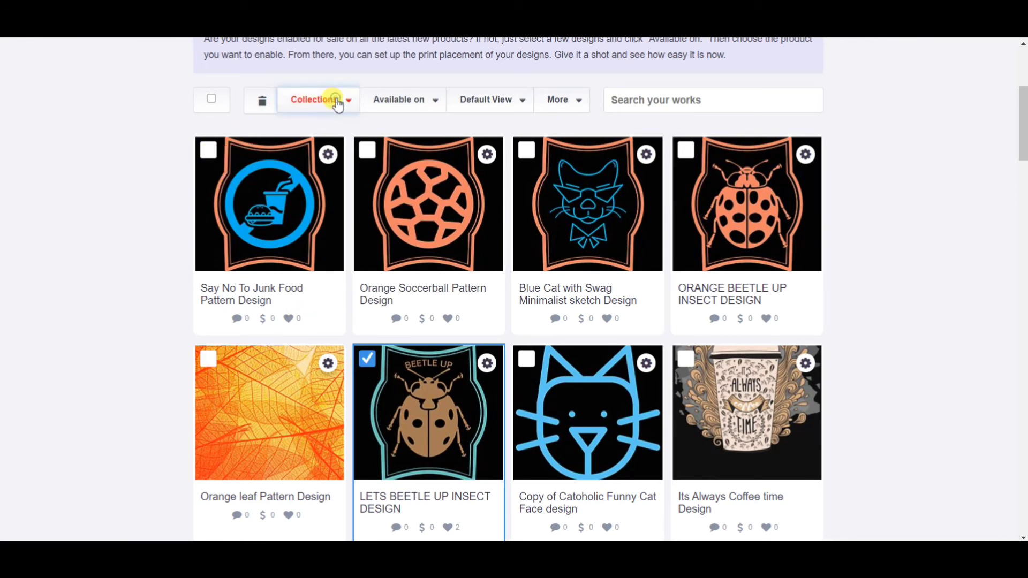
{"action": "scroll", "coordinate": [282, 213], "scroll_direction": "down", "scroll_amount": 3}
{"action": "scroll", "coordinate": [282, 211], "scroll_direction": "up", "scroll_amount": 1}
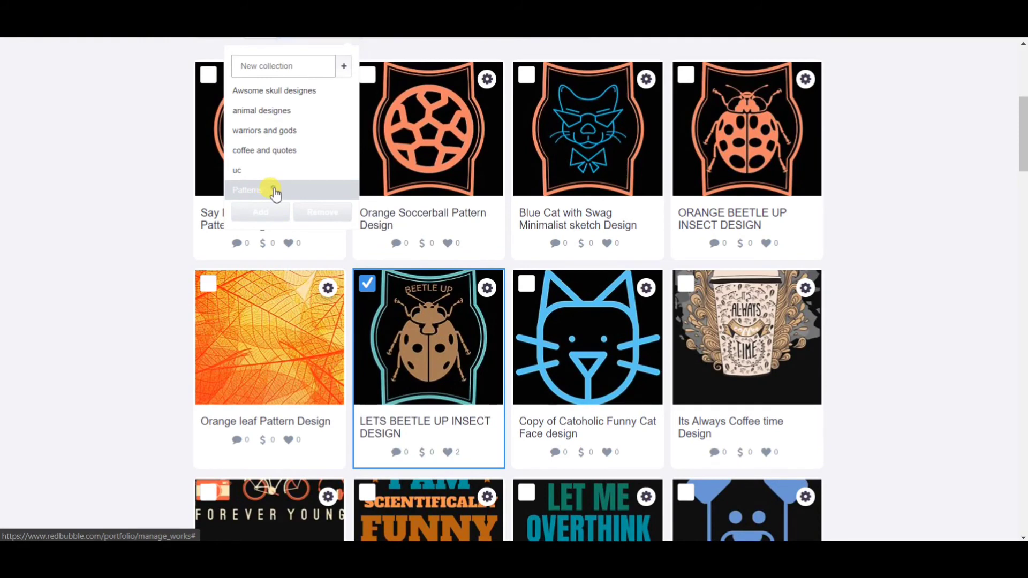
{"action": "left_click", "coordinate": [273, 191]}
{"action": "left_click", "coordinate": [260, 213]}
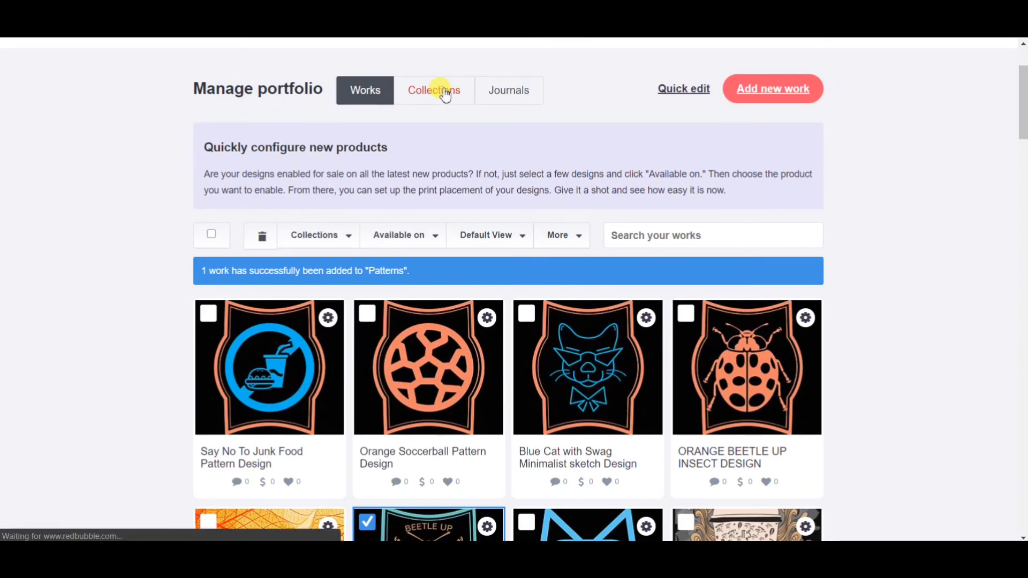
- Scroll the collections overview down to the Patterns collection with its beetle cover
{"action": "scroll", "coordinate": [546, 252], "scroll_direction": "down", "scroll_amount": 6}
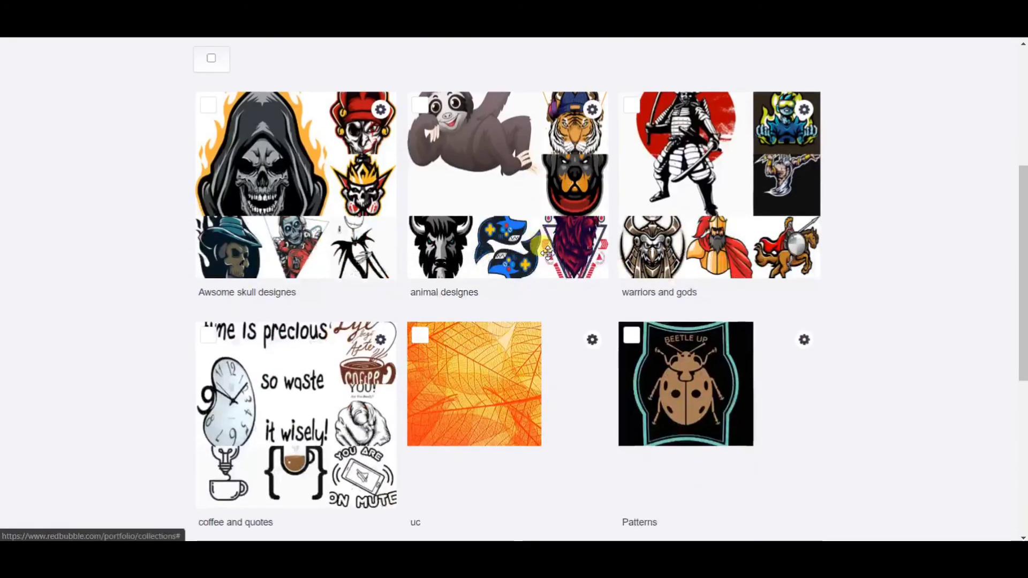